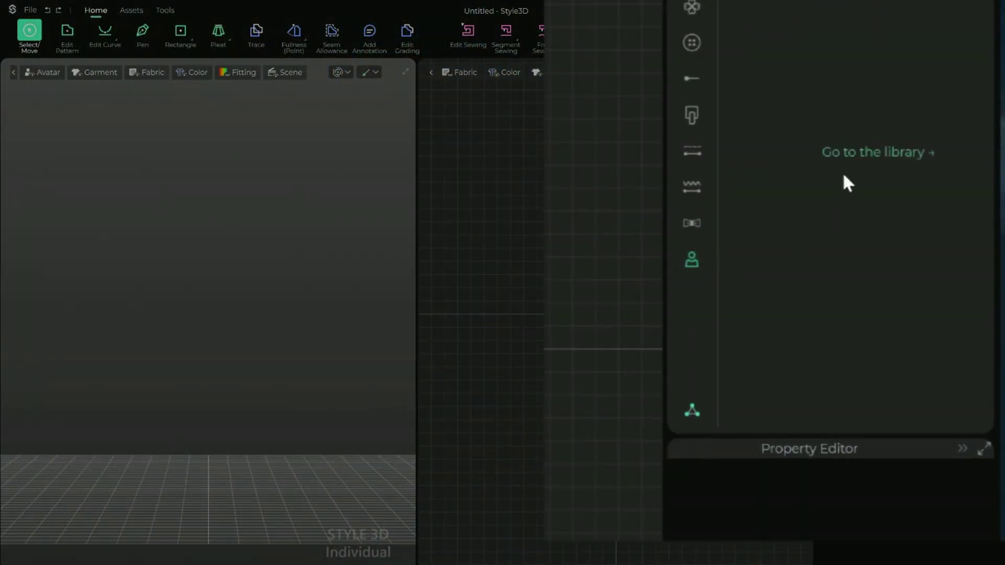
- Load EU_Female.savt from the library's Female avatar folder into the scene
click(872, 148)
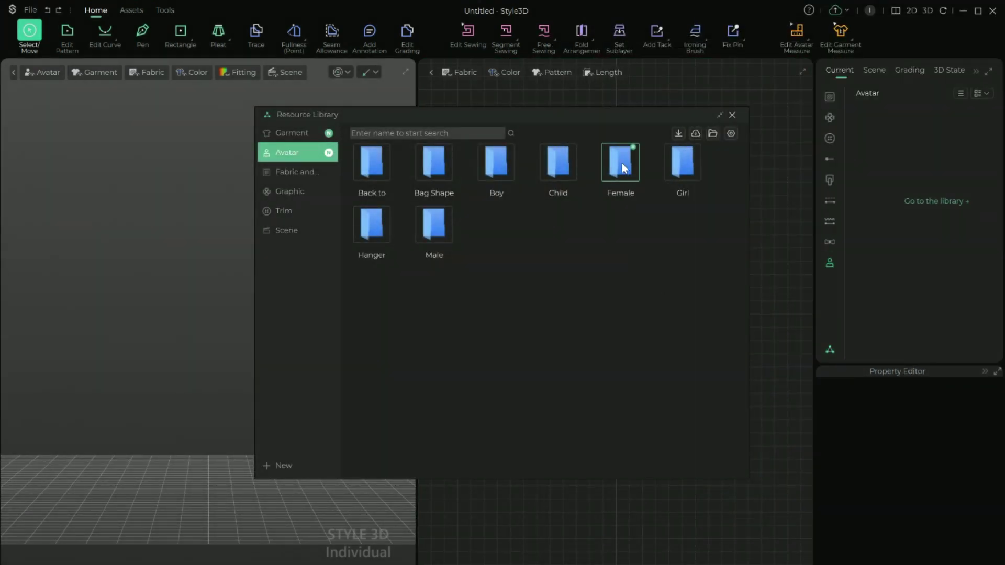
double_click(621, 164)
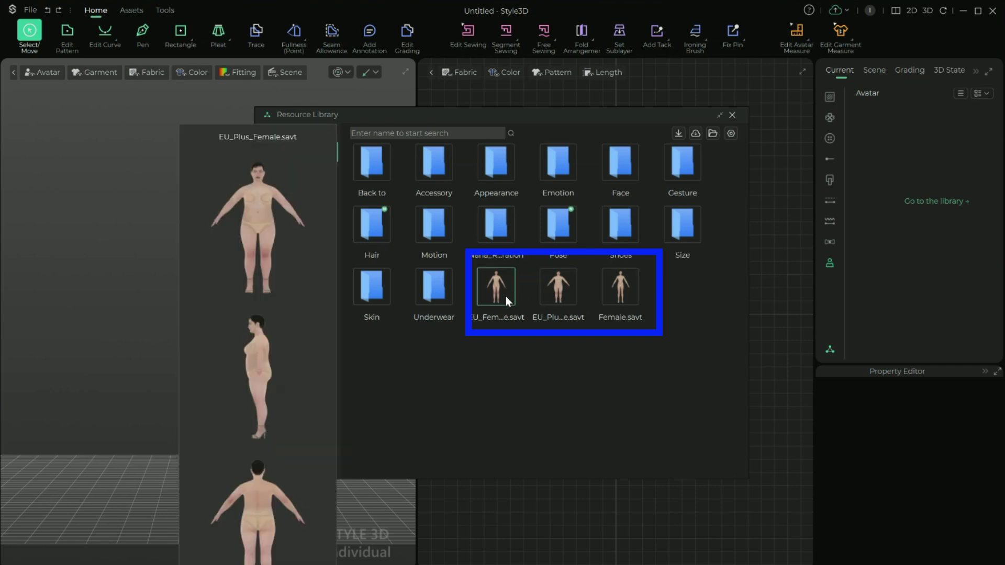
mouse_move(498, 295)
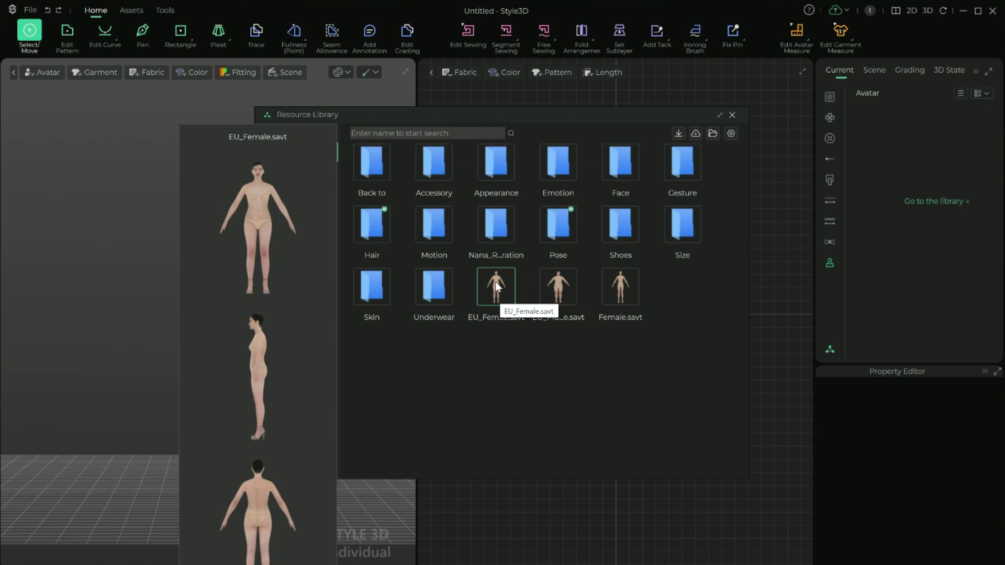
double_click(496, 286)
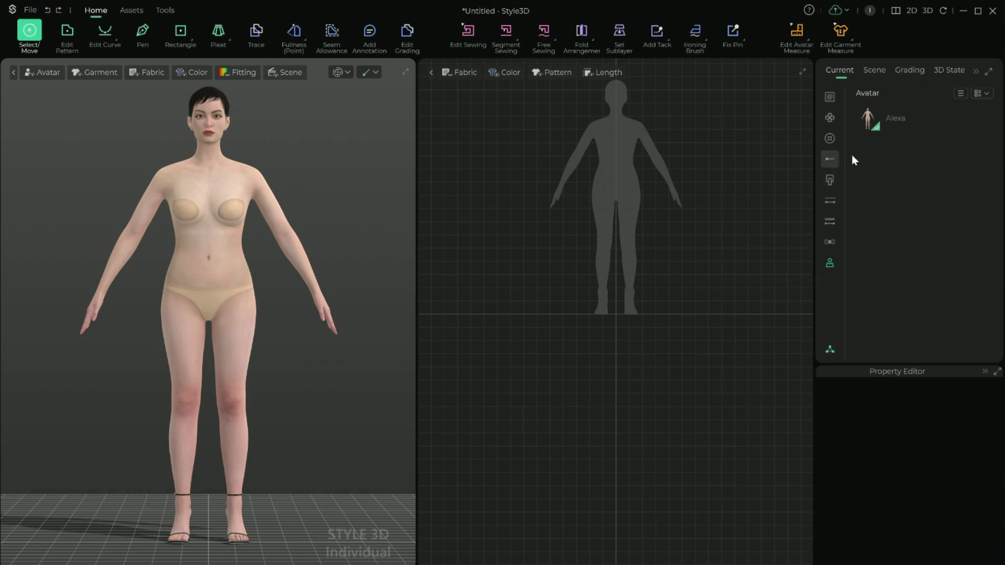
- Select the avatar and set its identity to Ada with the Straight A pose
click(899, 119)
click(899, 116)
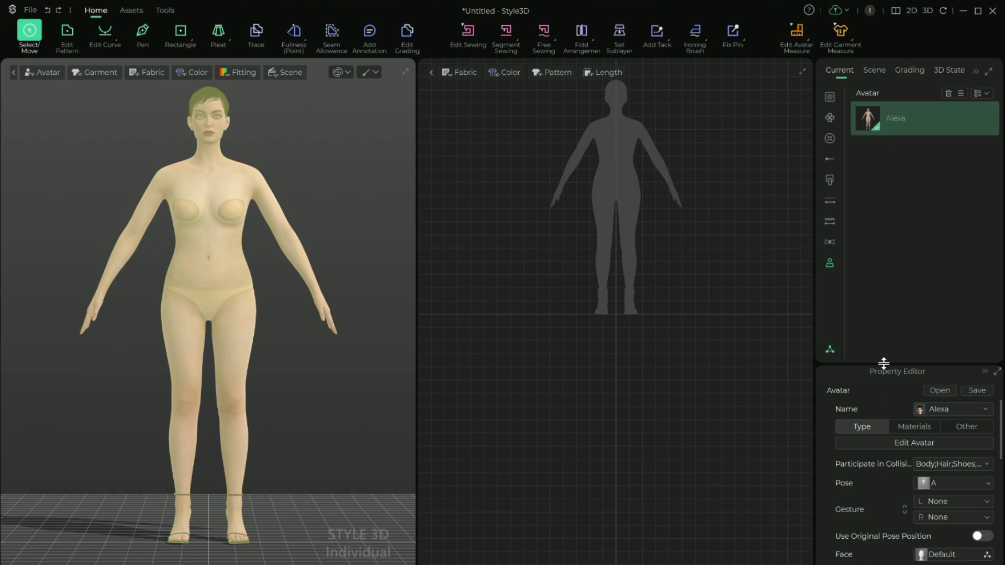
drag(885, 361, 879, 294)
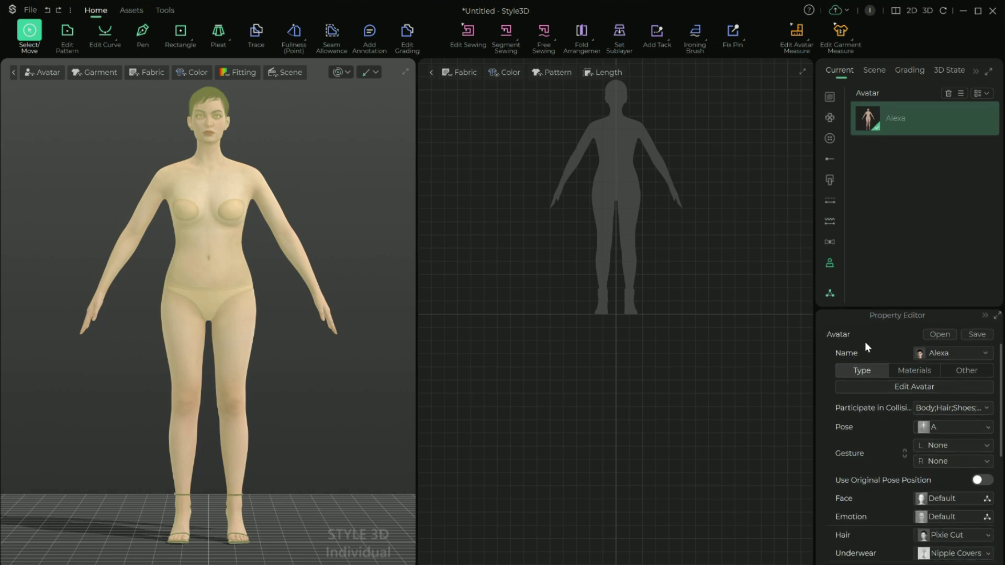
click(963, 352)
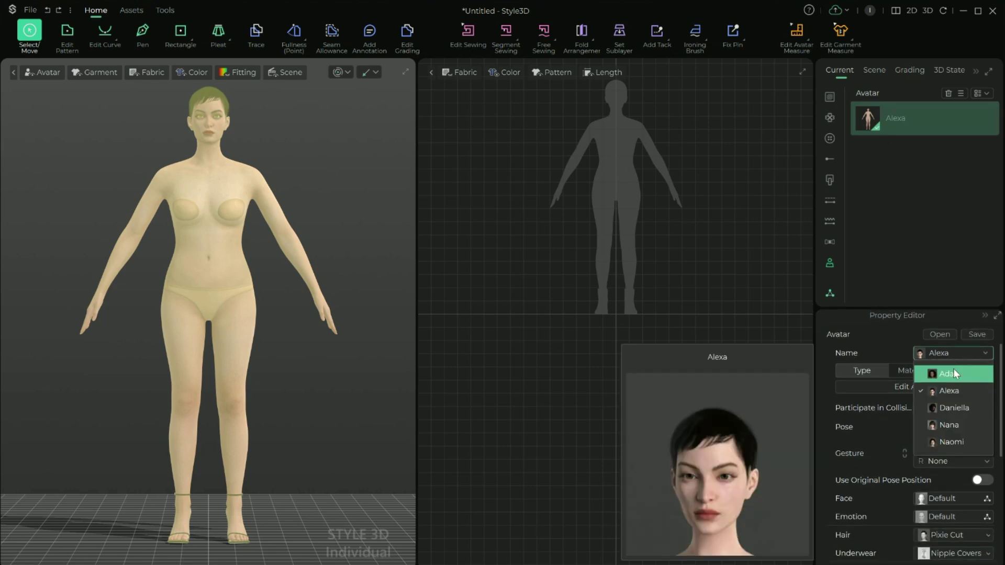
click(954, 372)
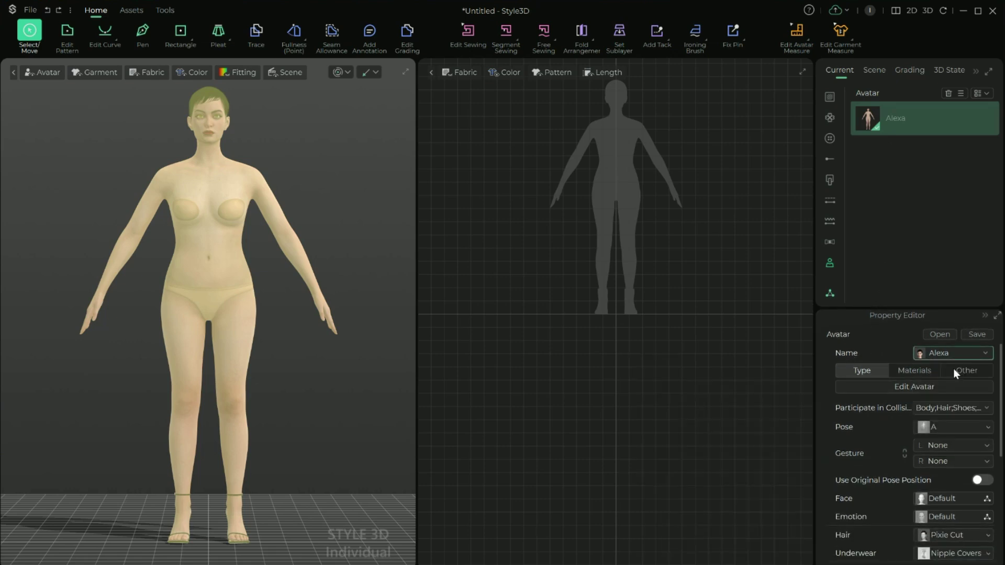
click(960, 429)
scroll(932, 387, down, 3)
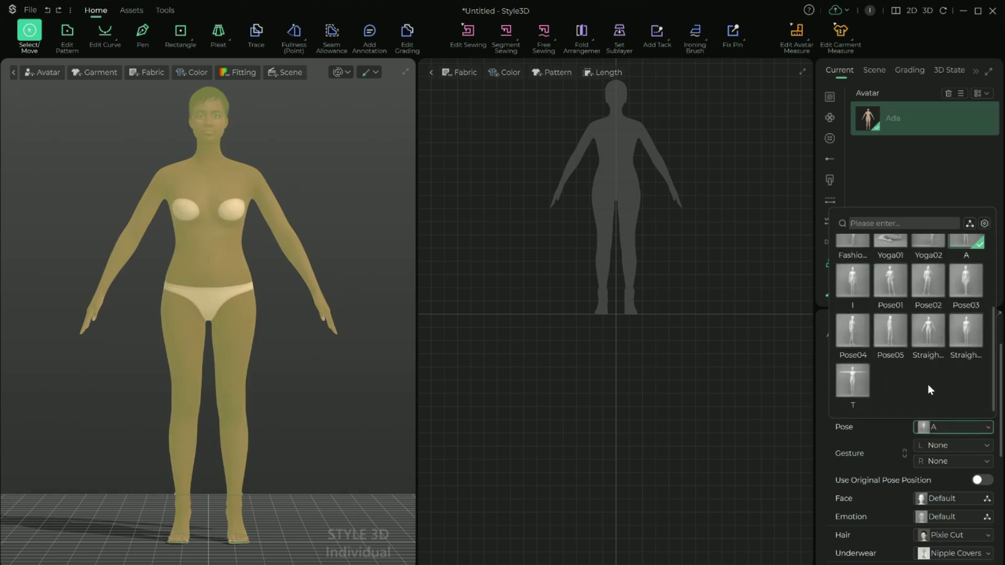
click(925, 329)
- Give Ada Elegant01 gestures on both hands, a Smile emotion and Converse01 shoes
click(931, 445)
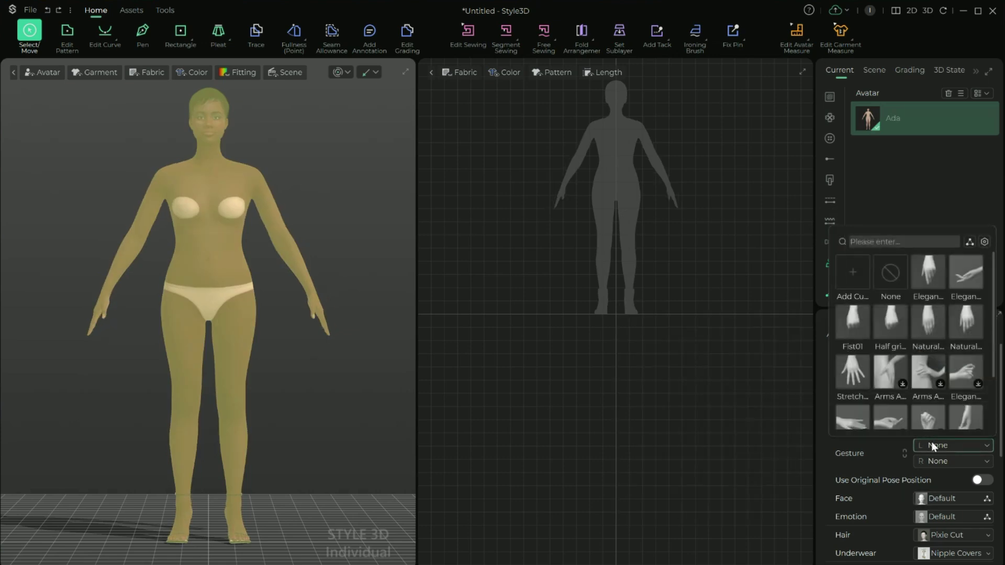
click(932, 287)
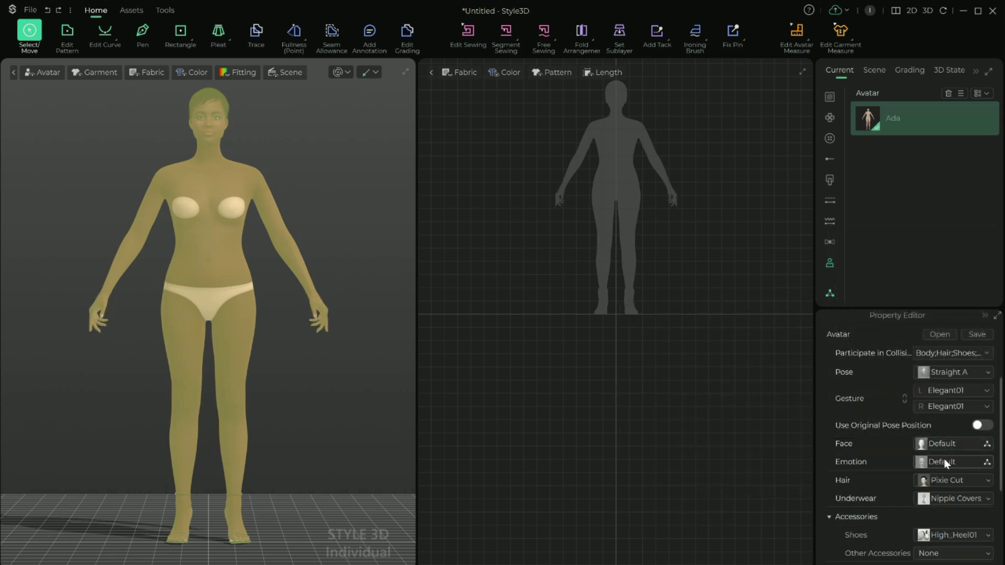
click(945, 463)
click(856, 387)
scroll(890, 491, down, 3)
click(931, 462)
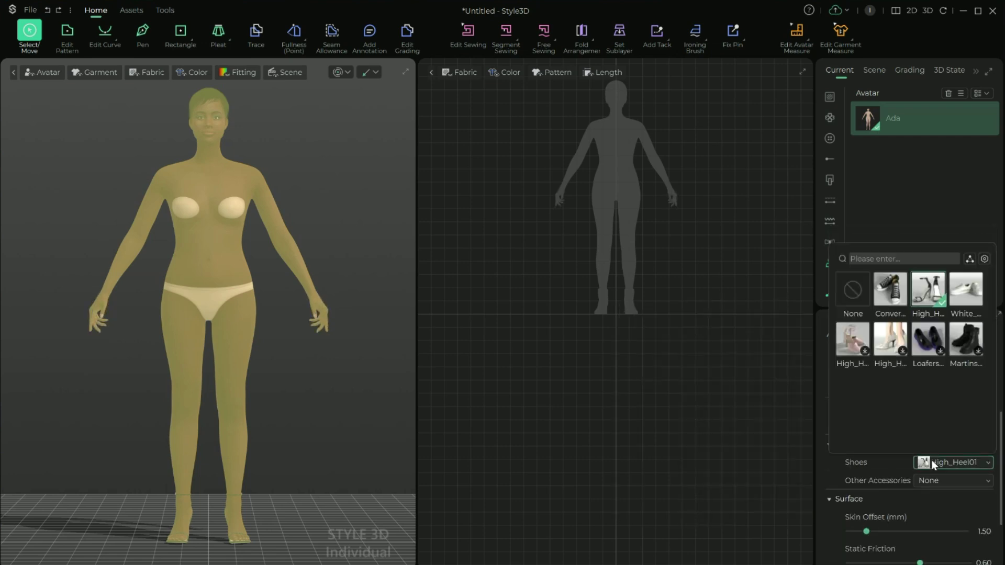
click(891, 290)
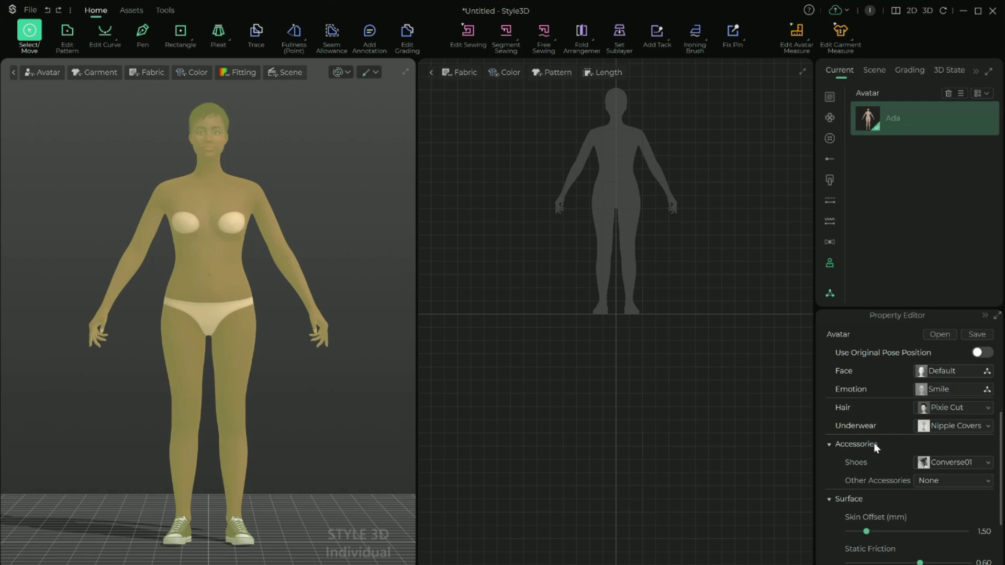
scroll(875, 443, up, 3)
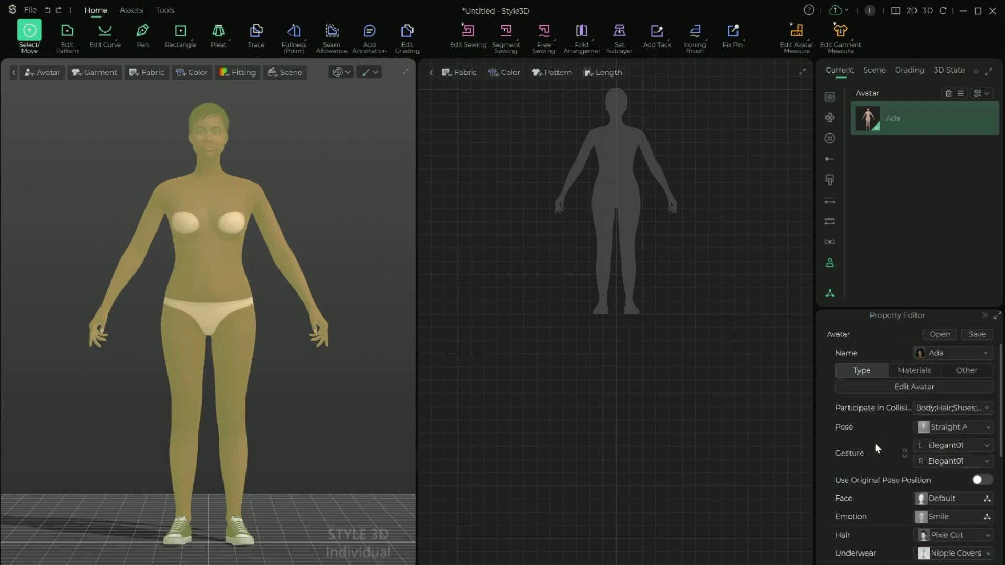
- Open the Avatar Editor's Size panel showing Height 66.21, Bust 36.21, Waist 28.30, then deselect
click(919, 387)
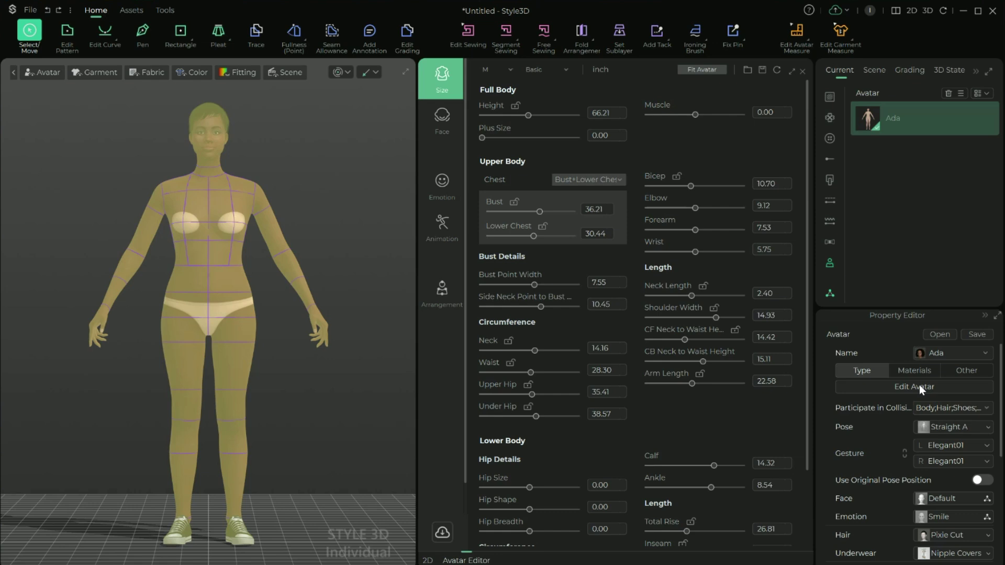
click(379, 348)
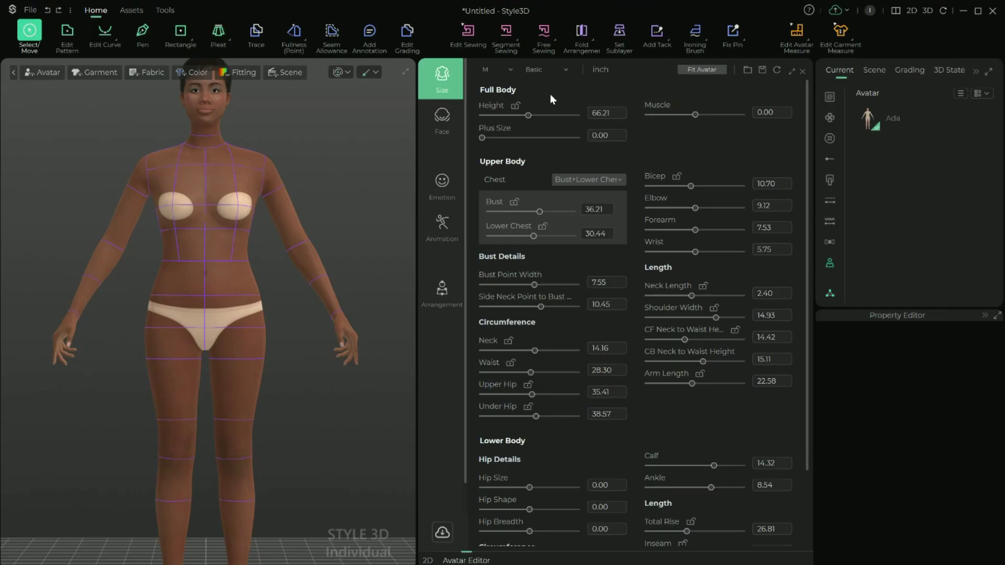
click(510, 69)
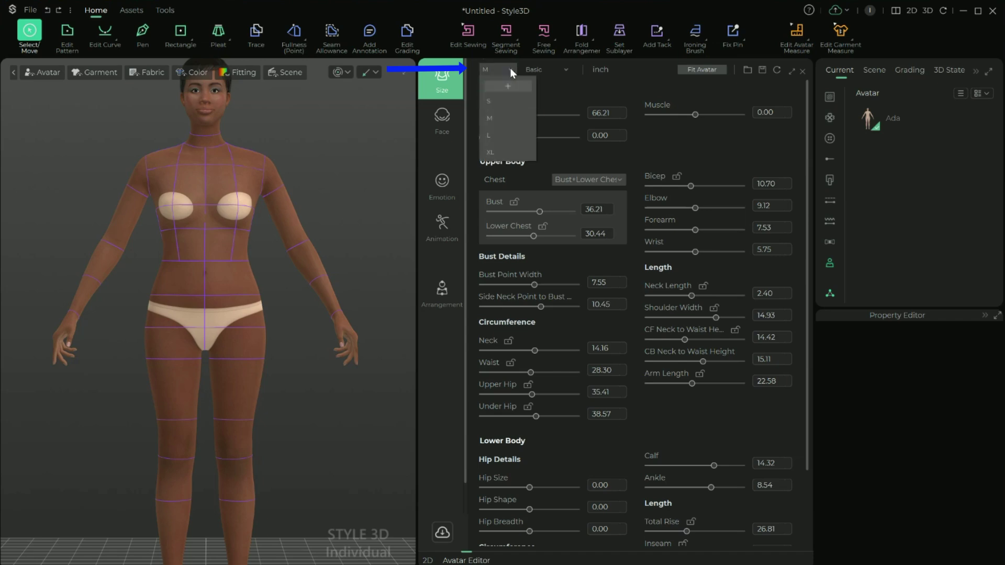
click(494, 102)
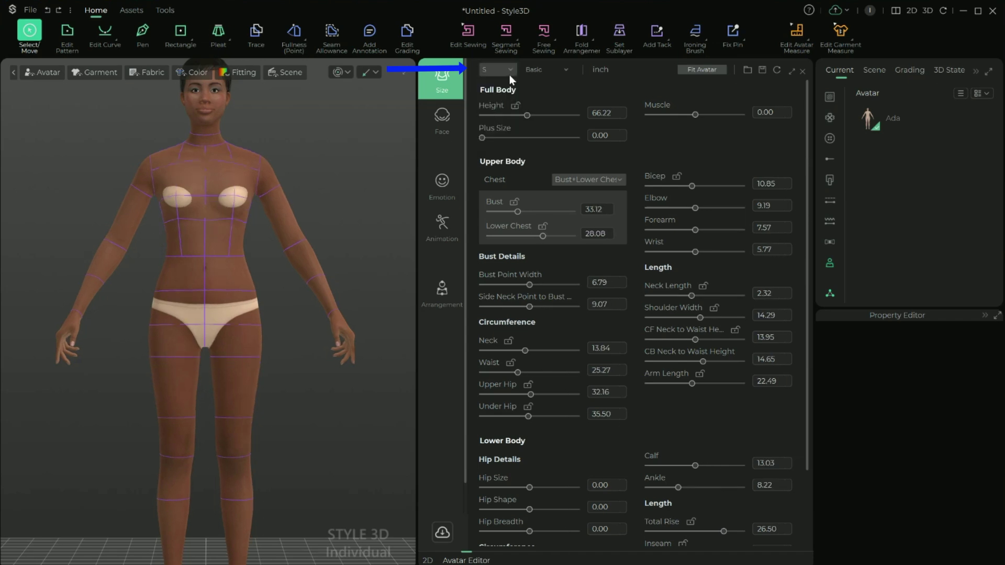
click(510, 70)
click(500, 113)
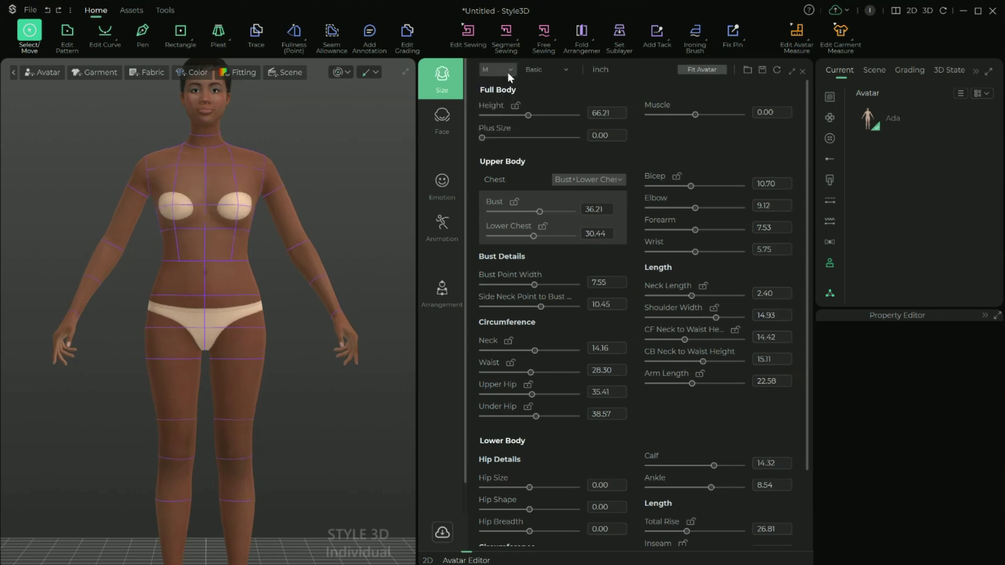
click(509, 70)
click(498, 128)
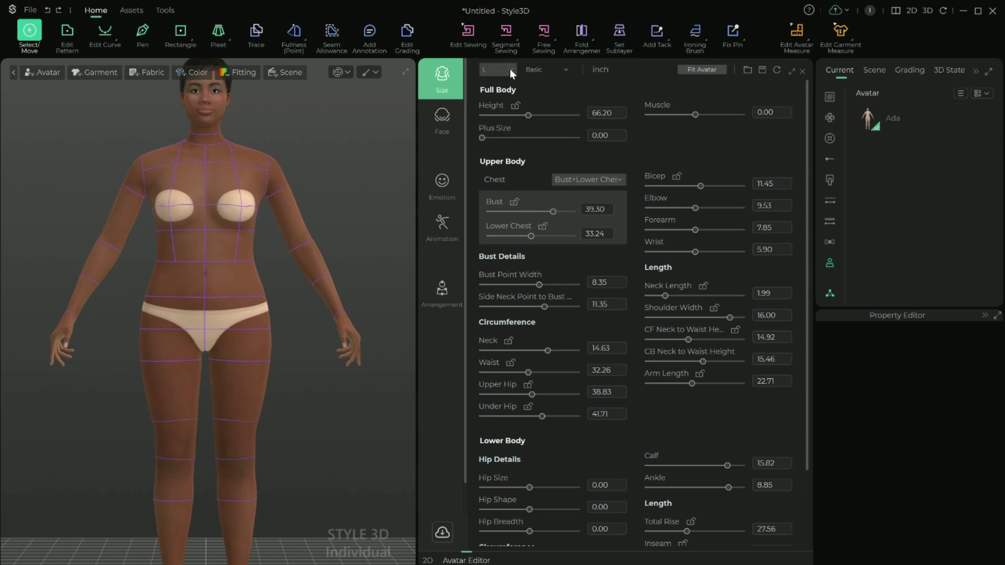
click(510, 69)
click(514, 153)
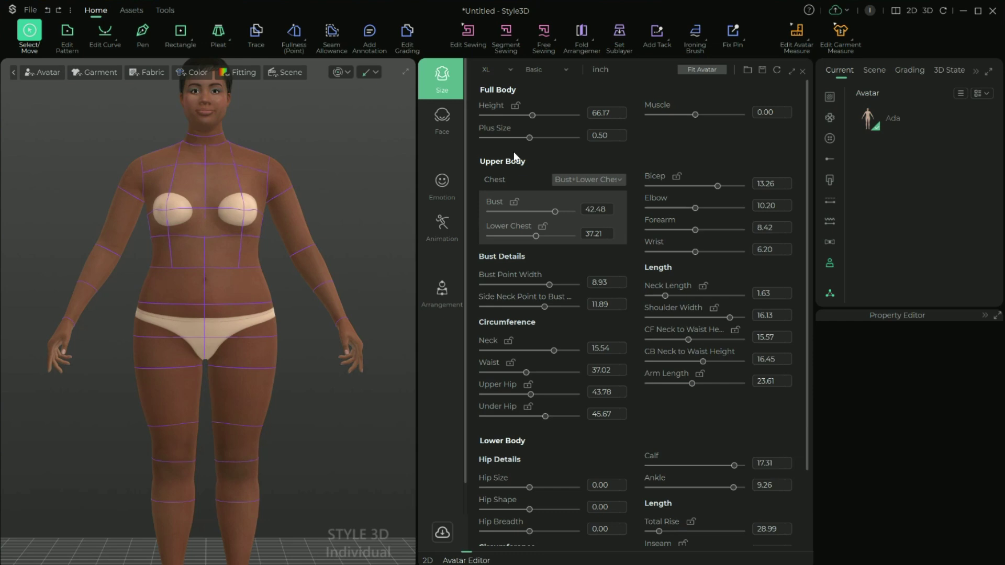
click(511, 70)
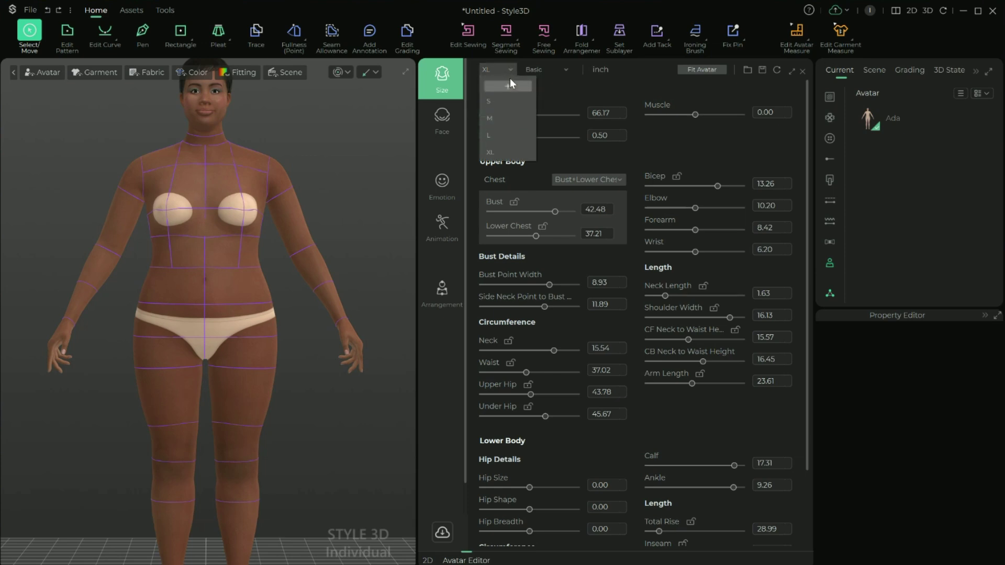
click(502, 121)
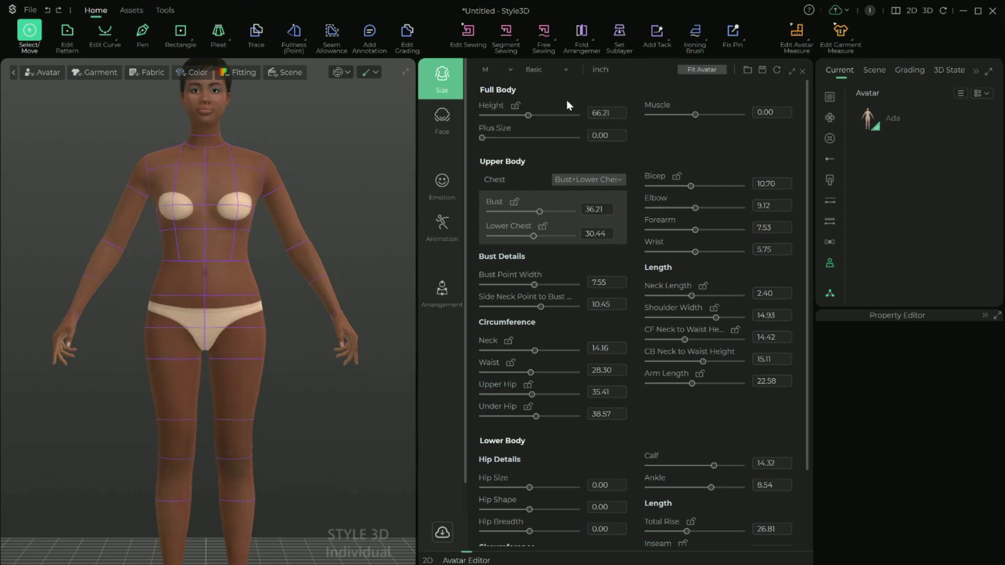
- Switch the Size panel from Basic to Advanced measurements and scroll through the sliders
click(565, 68)
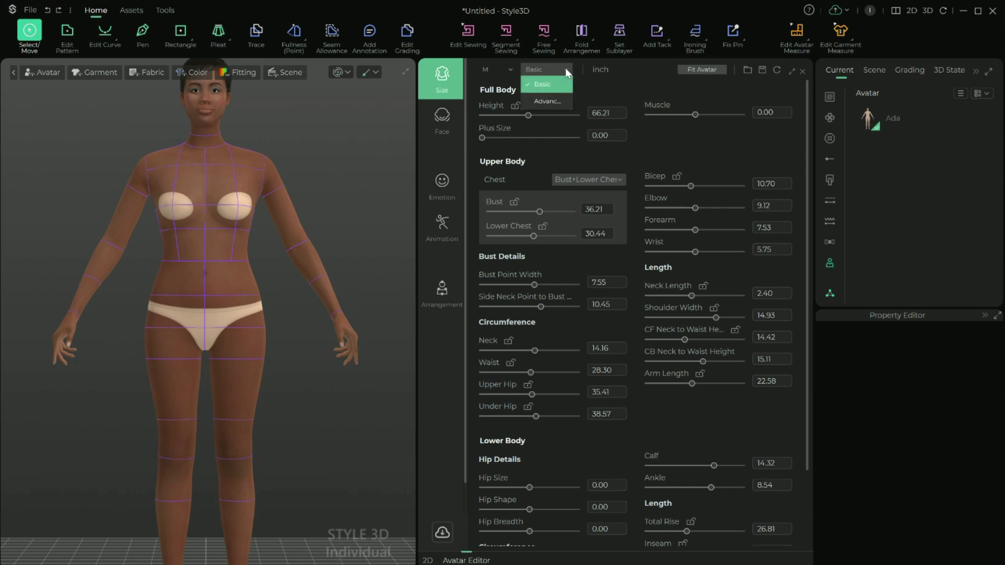
click(556, 102)
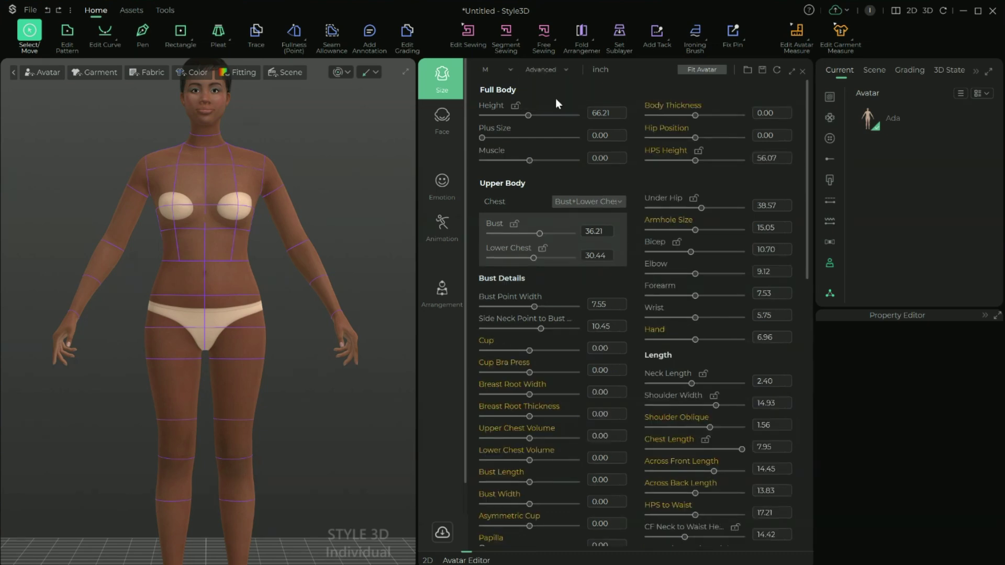
scroll(645, 179, down, 3)
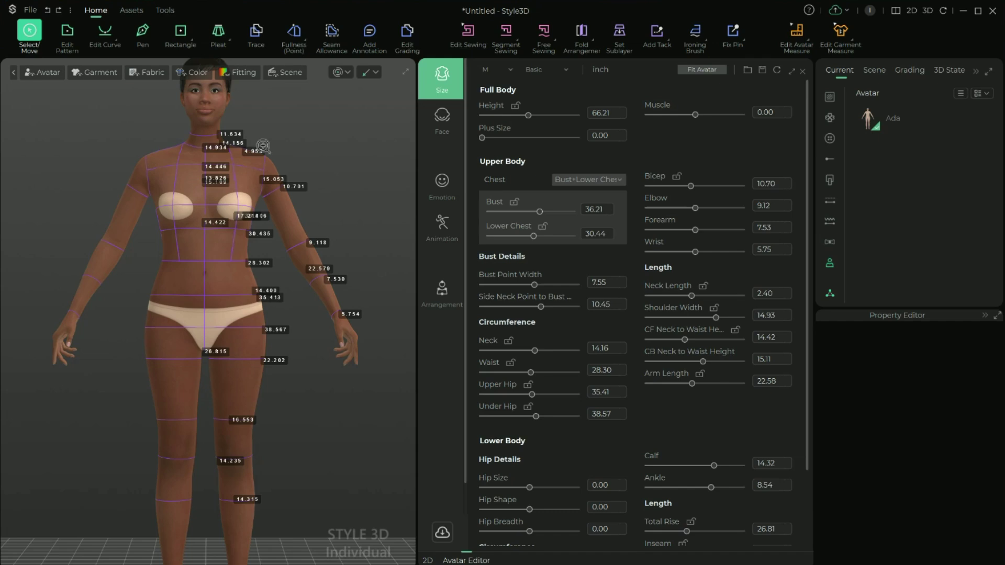
- Zoom and pan the 3D view to bring Ada's head into view
scroll(263, 146, up, 2)
middle_drag(292, 111, 292, 202)
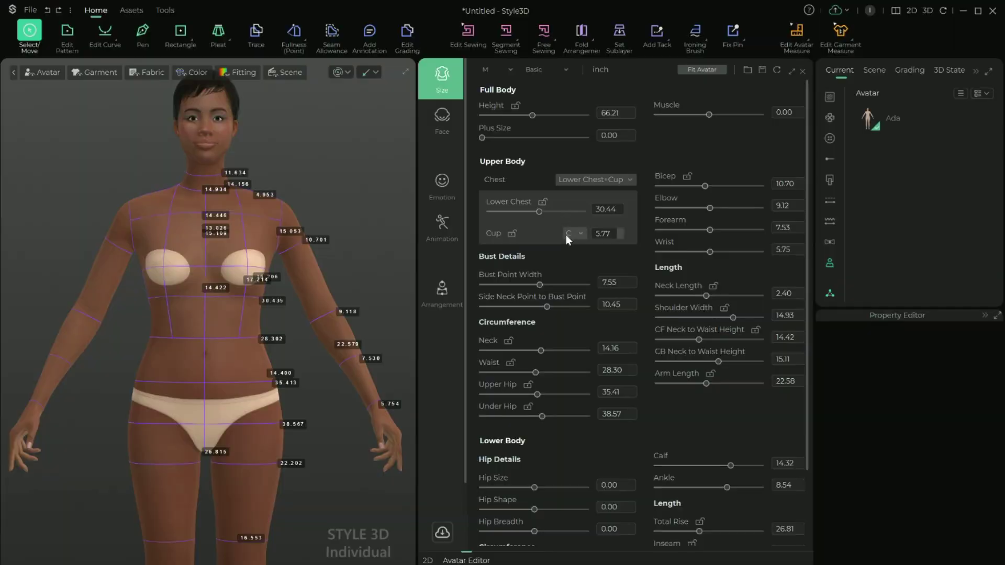
- Try cup sizes C and F, settle on cup D, and increase the lower chest
click(575, 246)
click(577, 232)
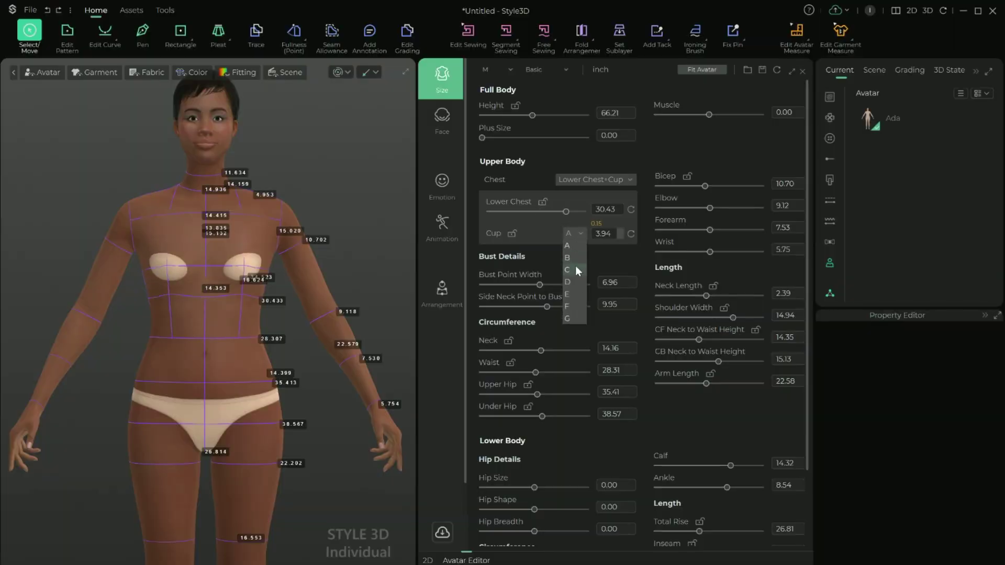
click(576, 268)
click(580, 234)
click(576, 303)
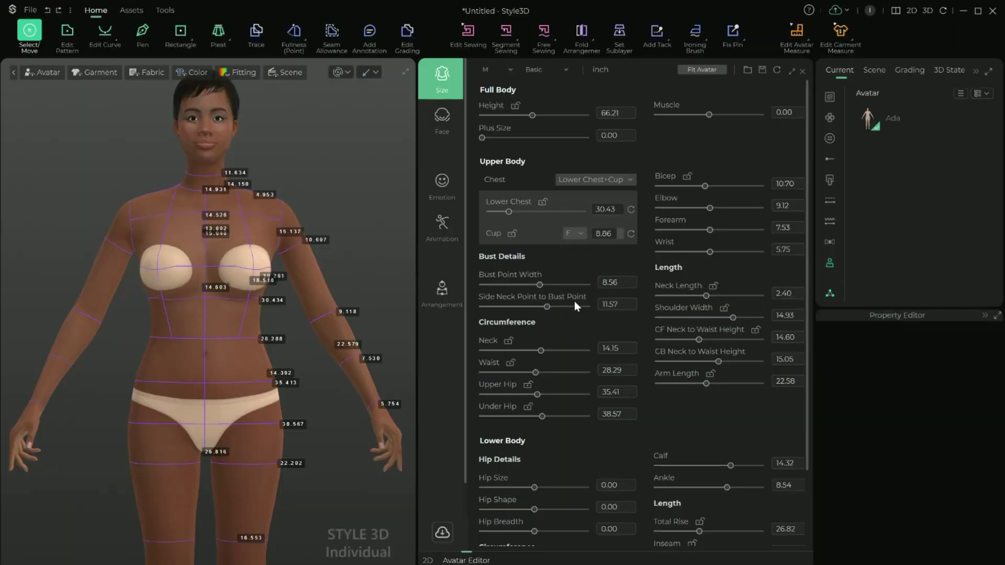
click(581, 233)
click(574, 282)
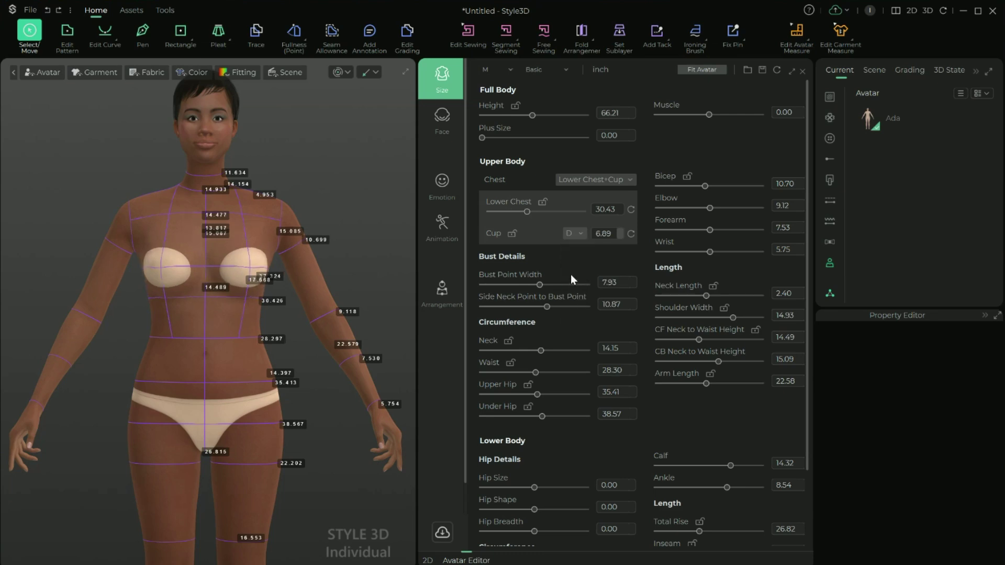
mouse_move(527, 211)
mouse_down()
mouse_move(551, 212)
mouse_move(537, 212)
mouse_up()
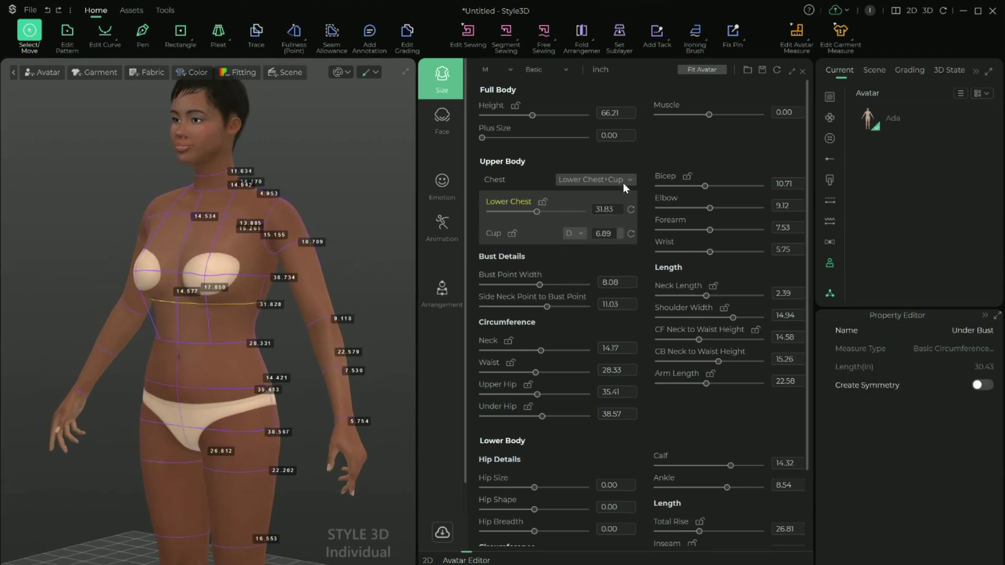
- Switch chest sizing to Bust+Lower Chest, reducing bust, lower chest and bust point width to 7.14
click(623, 180)
click(612, 205)
drag(558, 213, 505, 237)
click(618, 180)
click(608, 216)
click(499, 235)
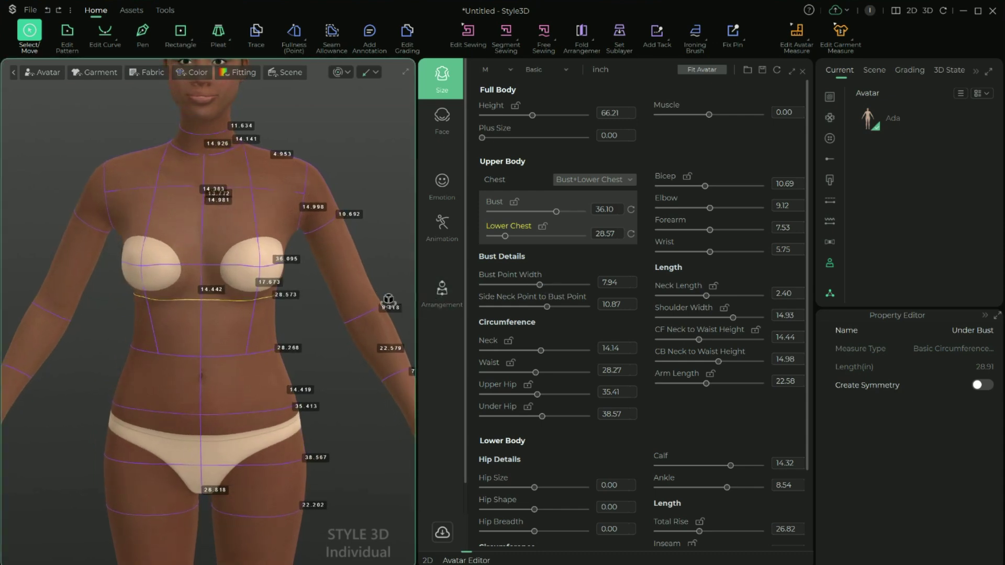
drag(542, 283, 561, 309)
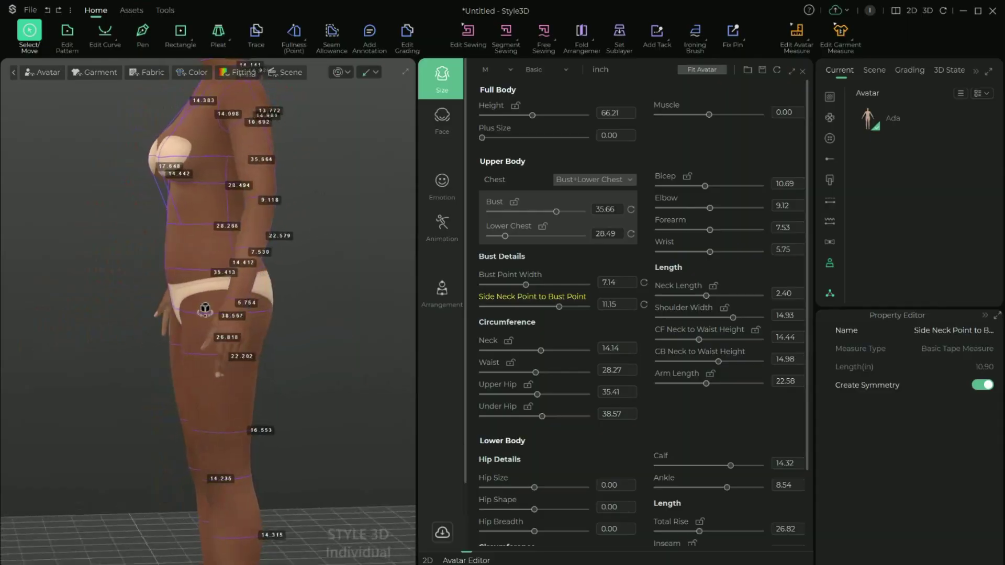
- Widen hip breadth to 0.27 and enlarge the mid-thigh circumference to 17.67
click(589, 331)
scroll(652, 322, down, 3)
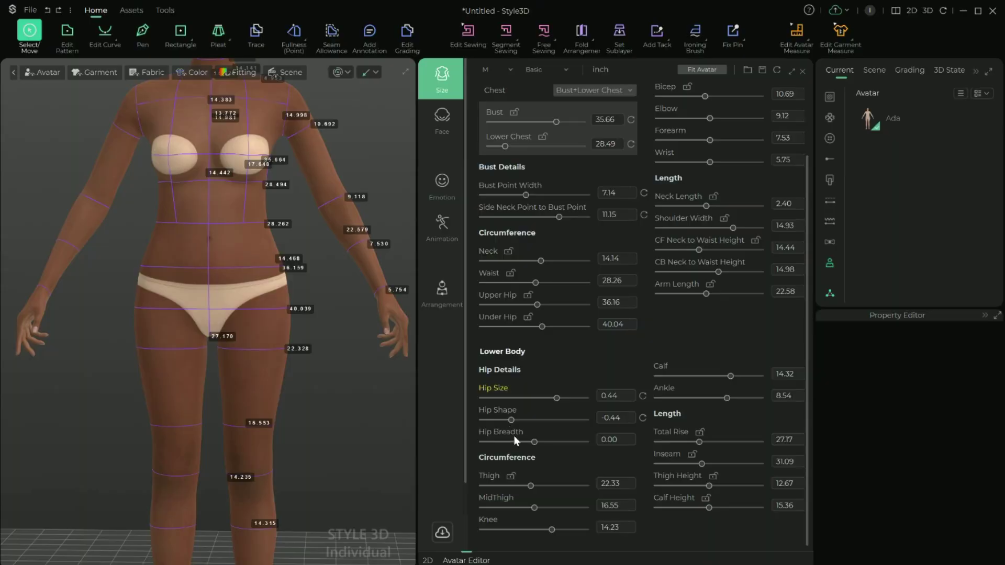
mouse_move(538, 442)
mouse_down()
mouse_move(551, 443)
mouse_move(482, 442)
mouse_move(548, 445)
mouse_up()
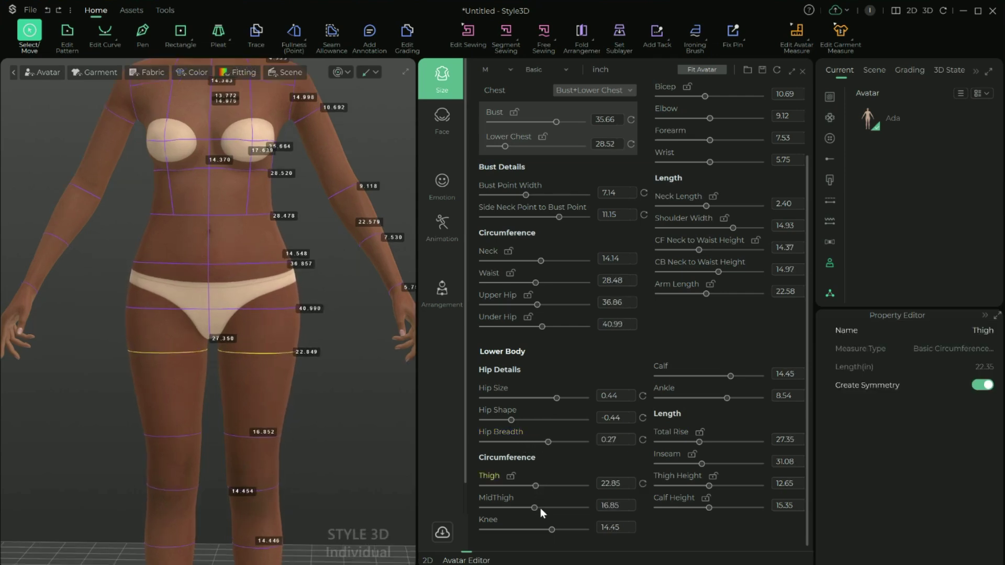
click(540, 508)
drag(540, 506, 551, 532)
scroll(352, 447, down, 1)
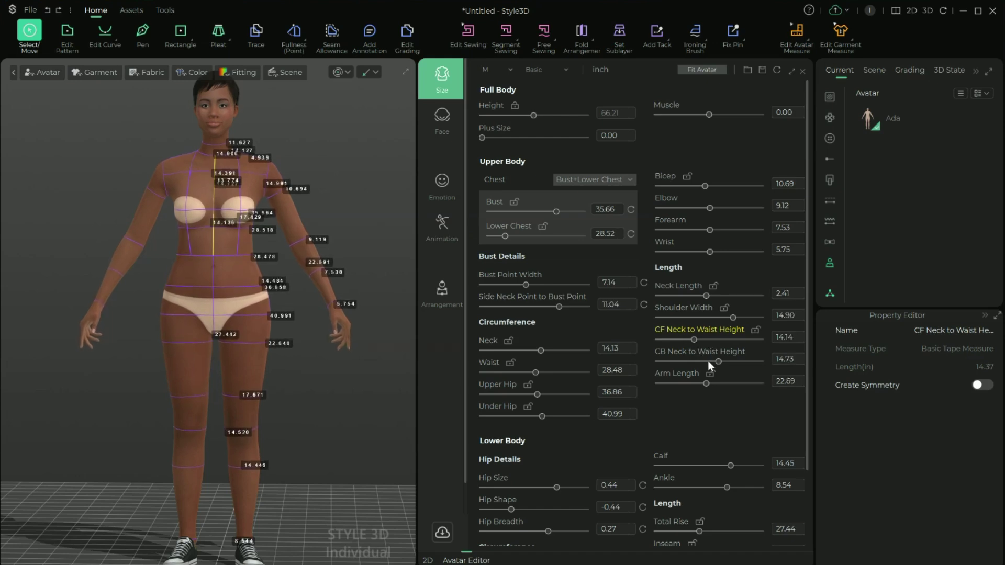
- Shorten CB Neck to Waist Height and lengthen the inseam to 32.20
drag(714, 362, 709, 361)
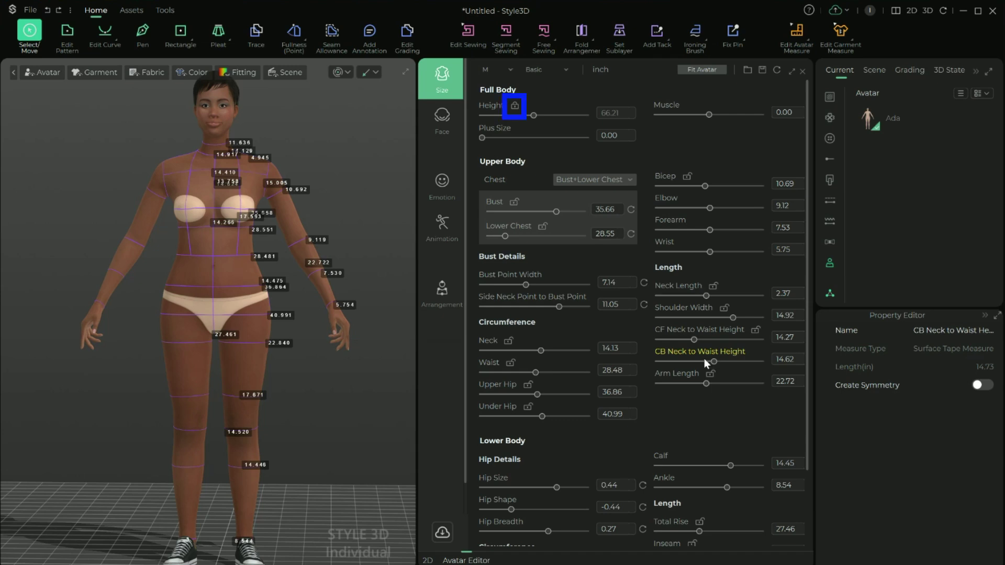
drag(715, 363, 714, 362)
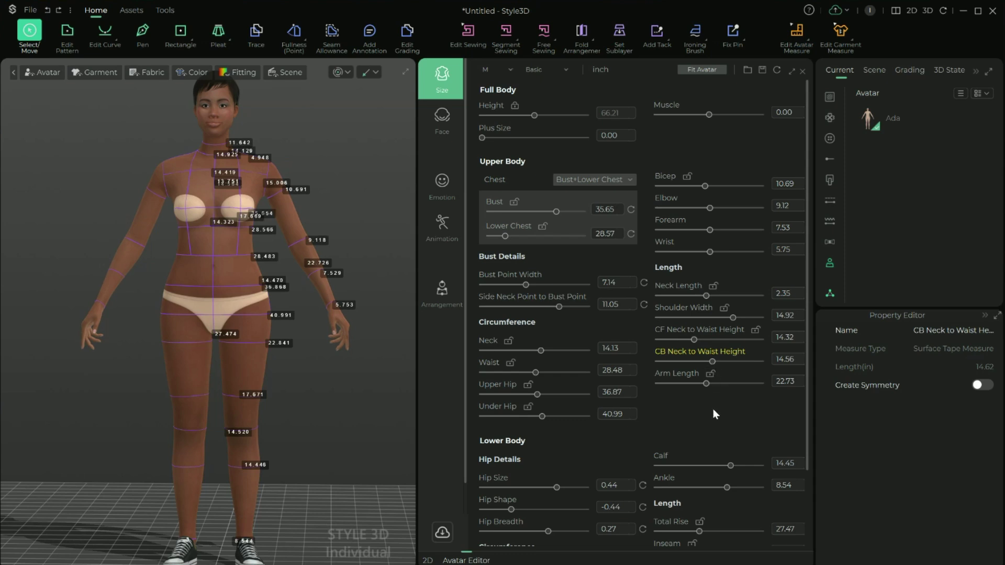
scroll(712, 418, down, 2)
drag(703, 464, 714, 508)
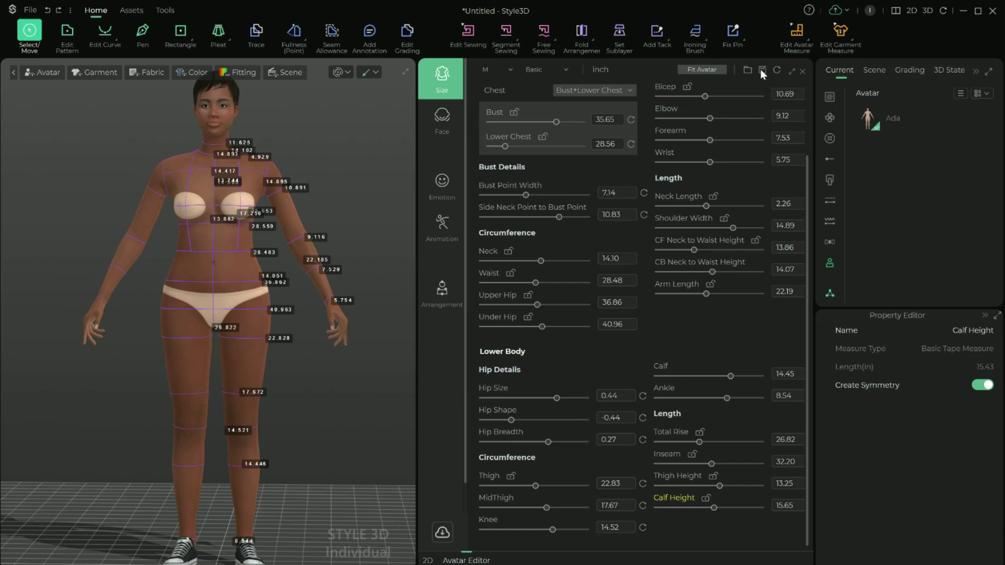
- Save the measurements as a size file, entering the name Medium
click(762, 69)
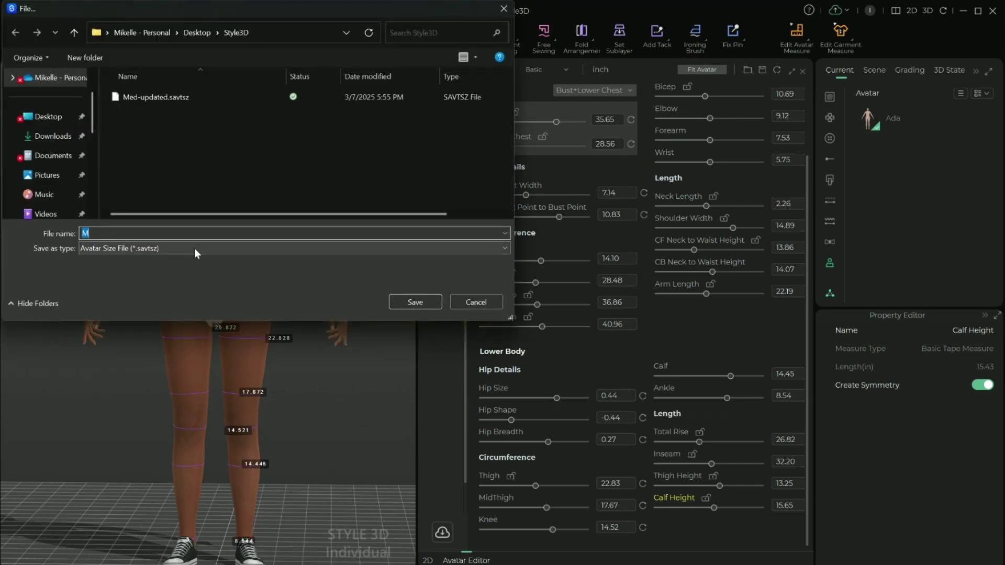
text(Mediu)
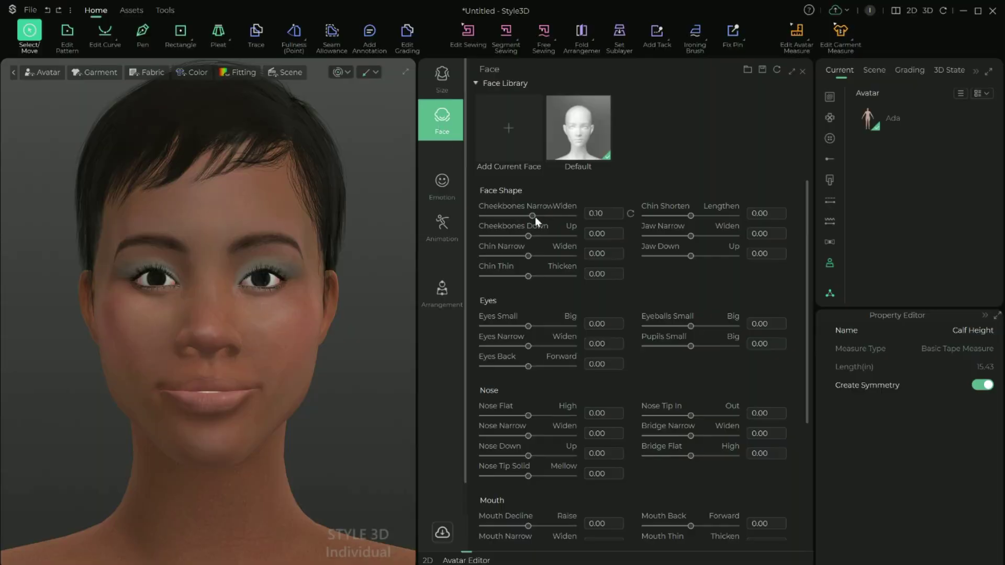
- Widen and lower the cheekbones, make the eyes smaller, narrower and deeper, and raise the nose
drag(535, 217, 568, 276)
drag(533, 326, 524, 346)
drag(528, 366, 507, 366)
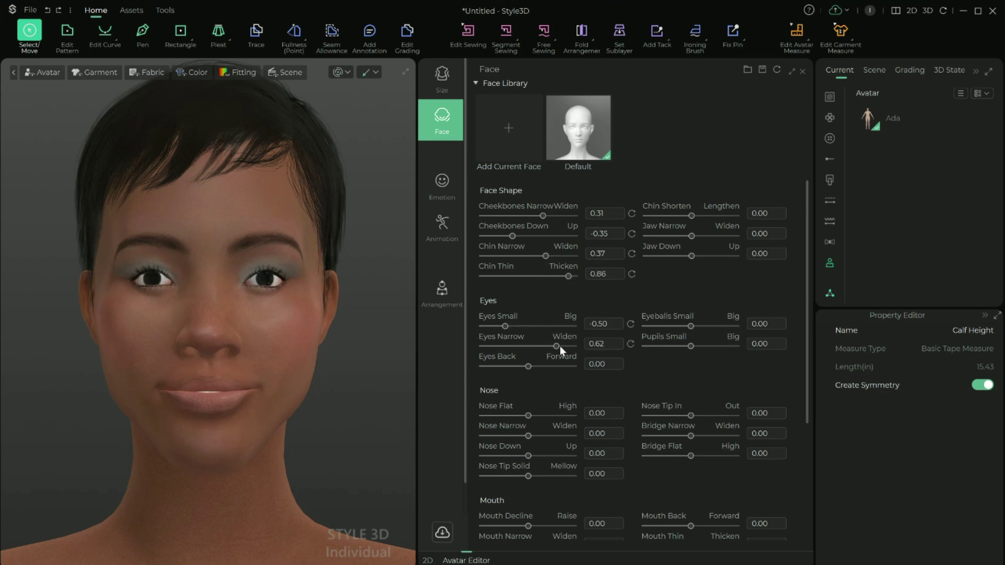
drag(529, 415, 549, 456)
drag(529, 476, 482, 476)
drag(528, 526, 551, 525)
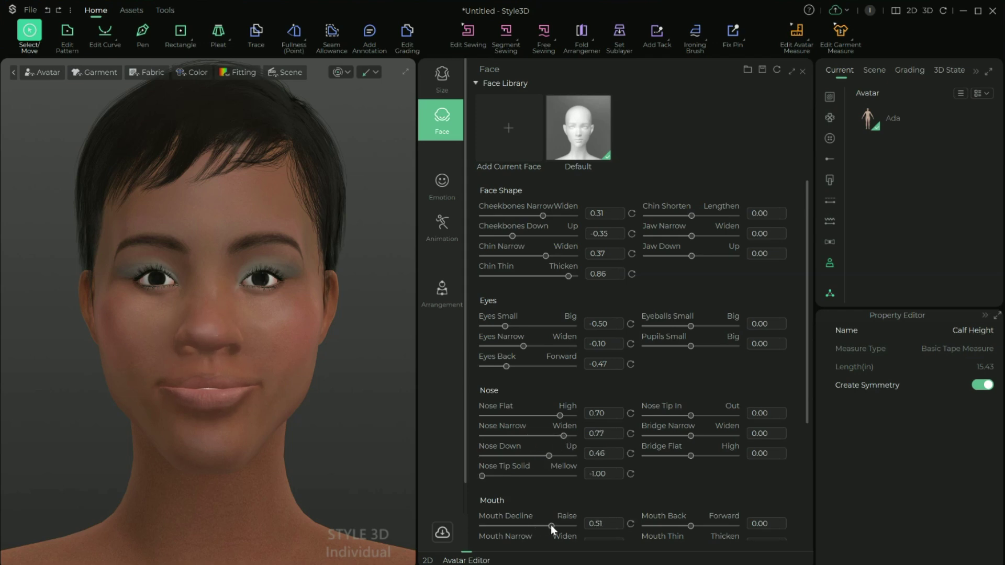
scroll(574, 486, down, 2)
scroll(574, 485, down, 2)
- Narrow the mouth, raise and spread the eyebrows, flatten the brow ridge, push out the nose tip
drag(529, 400, 494, 401)
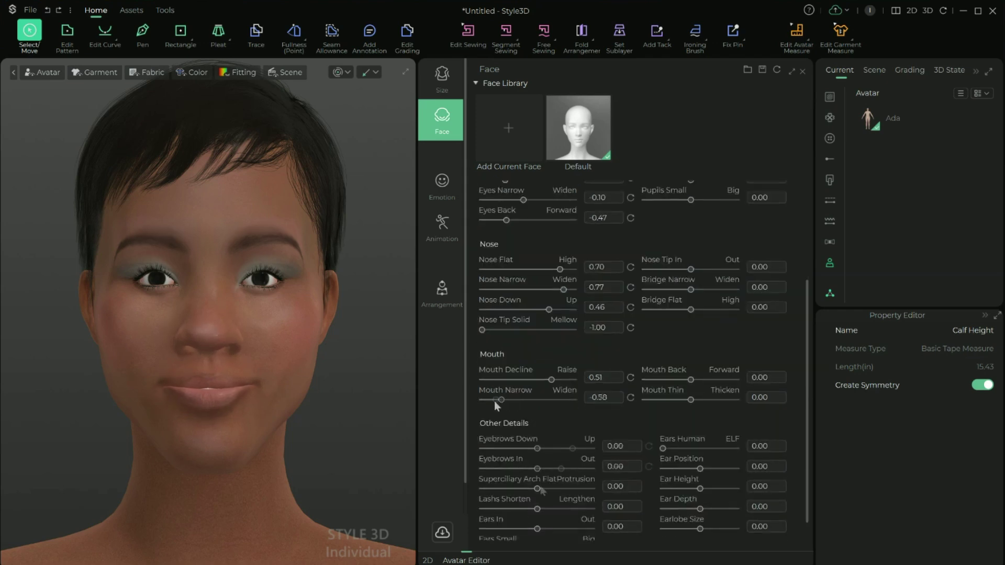
drag(537, 448, 572, 449)
drag(537, 468, 561, 469)
drag(537, 488, 489, 482)
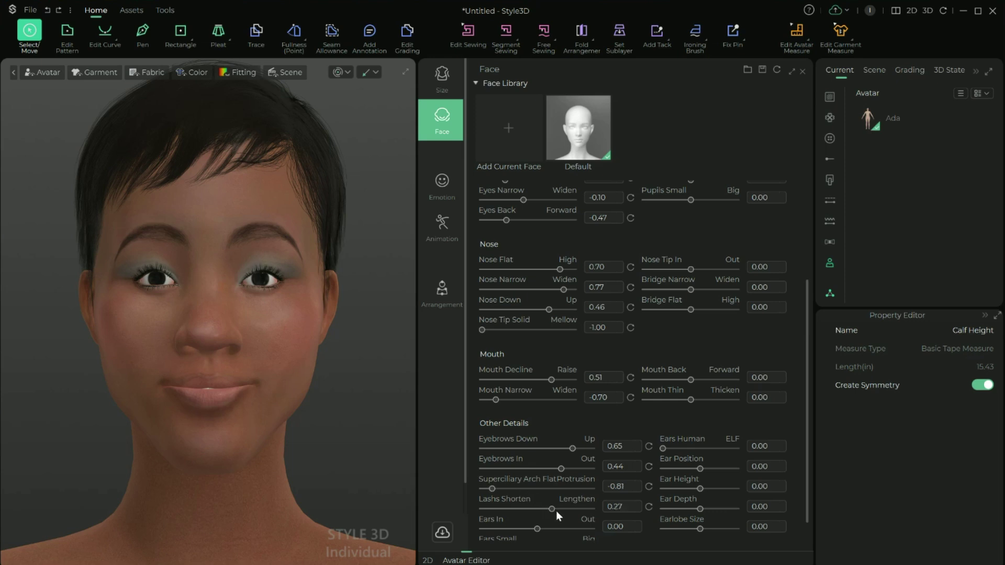
drag(526, 529, 518, 527)
scroll(517, 527, down, 1)
drag(691, 244, 716, 284)
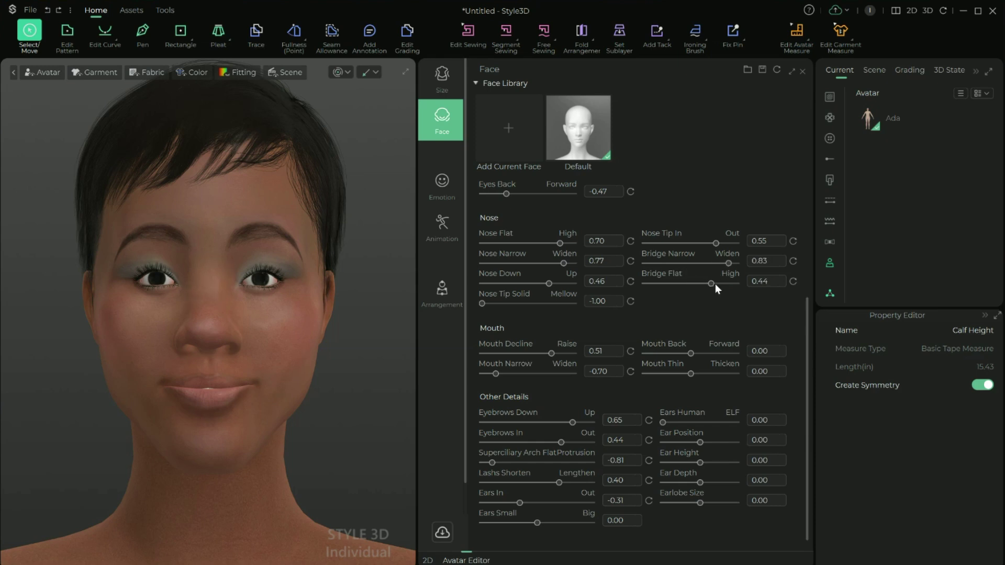
- In Emotion, partly close the left eye, lift brows and mouth corners, and shift the mouth sideways
click(442, 184)
drag(530, 216, 566, 296)
drag(533, 347, 564, 389)
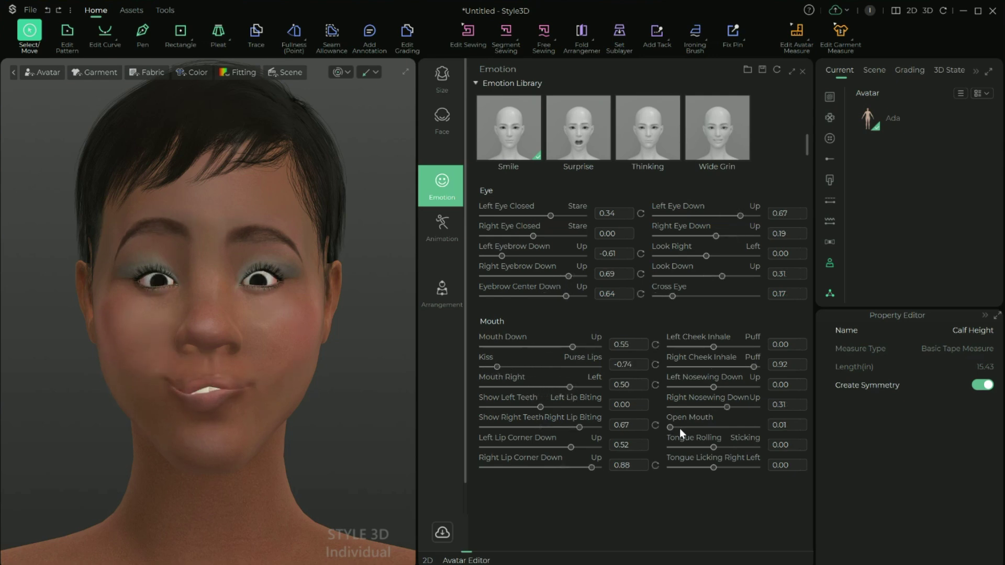
drag(679, 428, 679, 427)
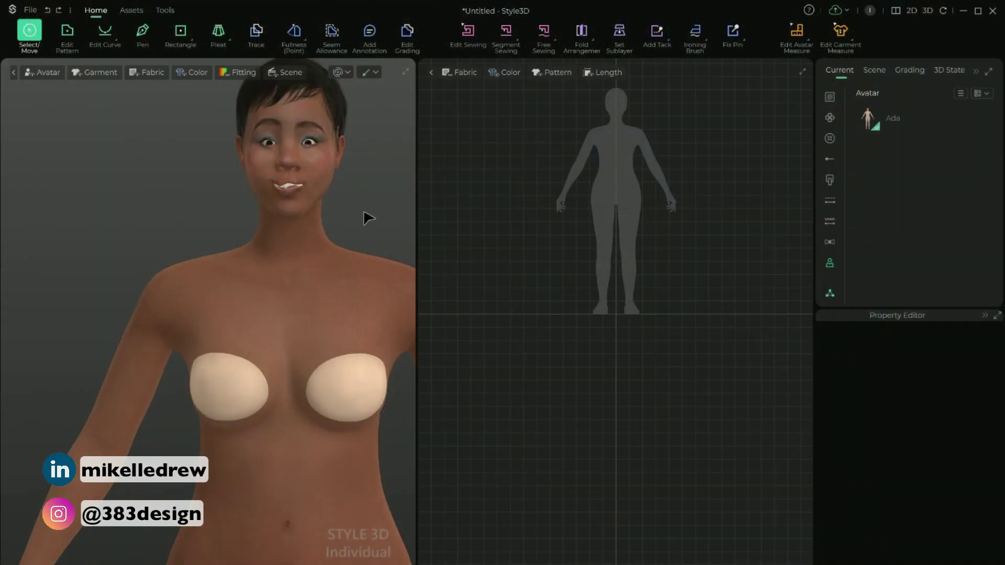
- Select Ada and set her Property Editor emotion to Smile, replacing the teeth-baring face
click(395, 213)
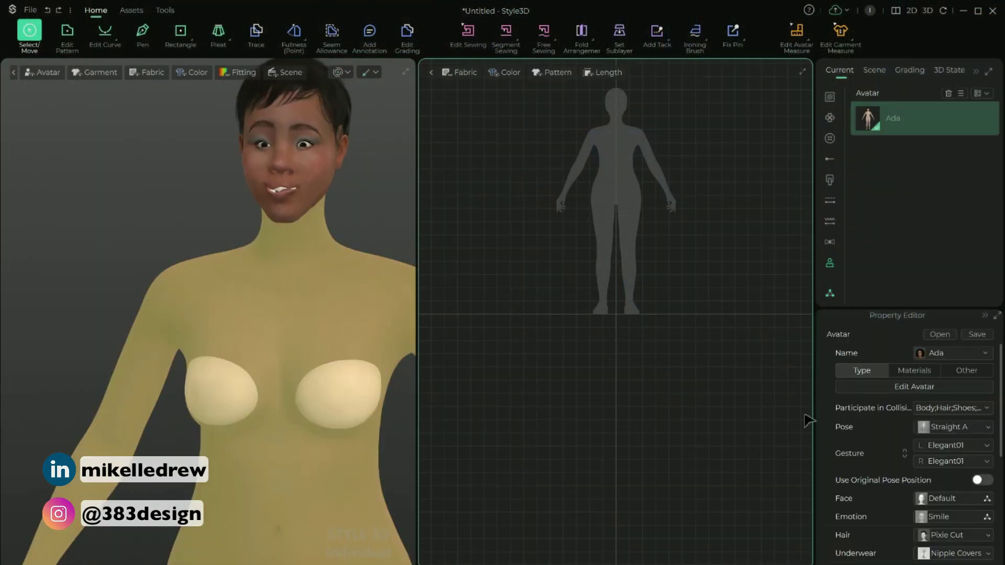
scroll(1003, 424, down, 2)
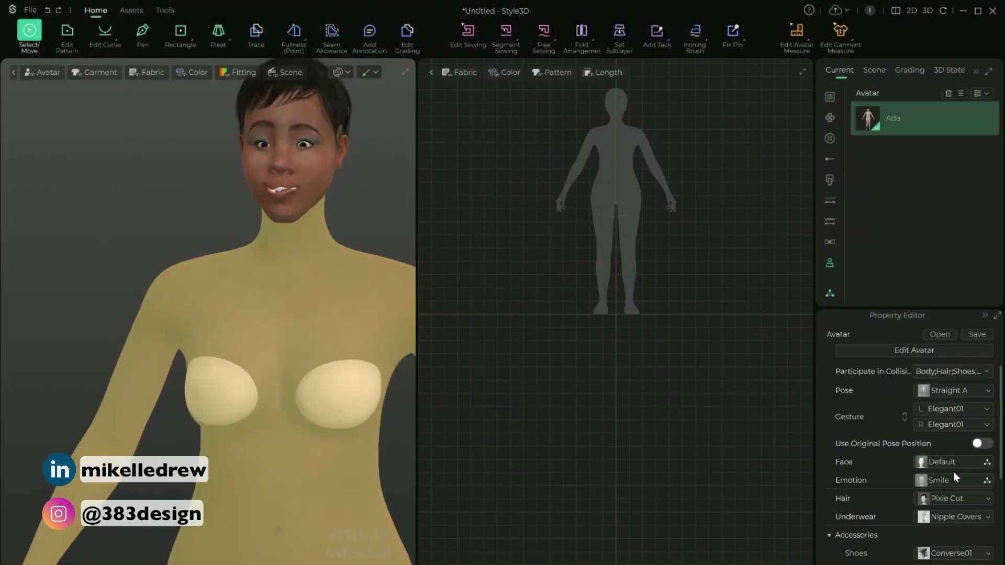
click(956, 464)
click(950, 483)
click(851, 402)
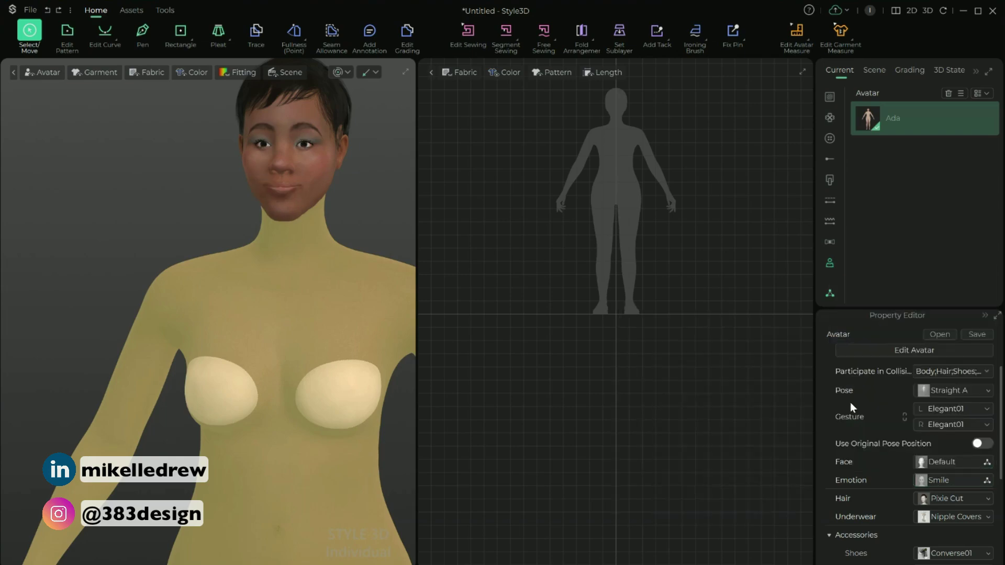